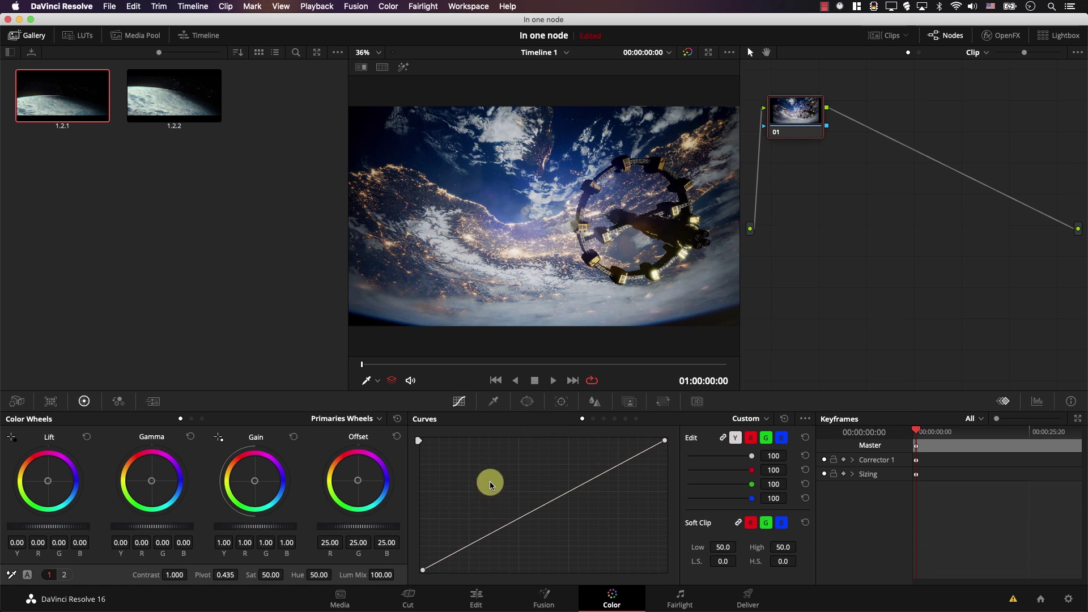
# Step: Show the Log wheels, pull the custom curve's midpoint down to darken the clip, then show Hue Vs Sat curves
pyautogui.click(192, 418)
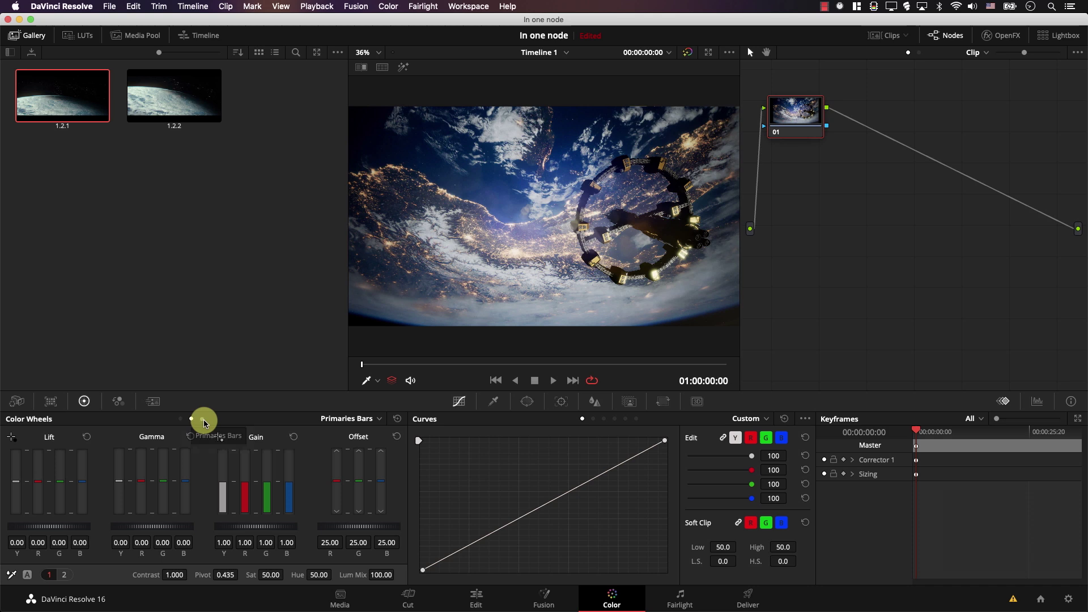
pyautogui.click(201, 418)
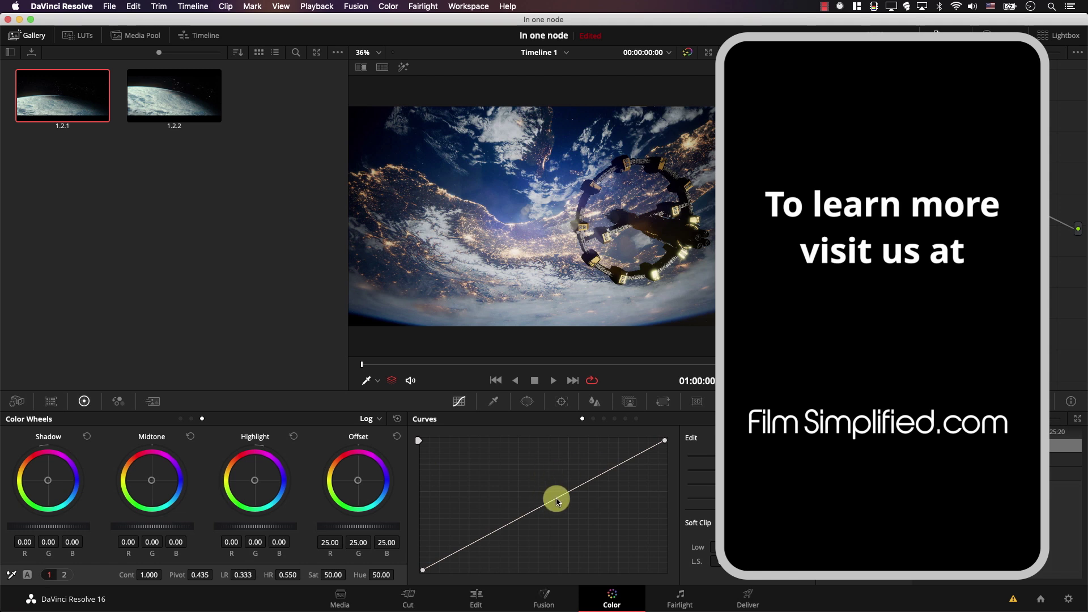
pyautogui.moveTo(557, 501); pyautogui.dragTo(566, 518)
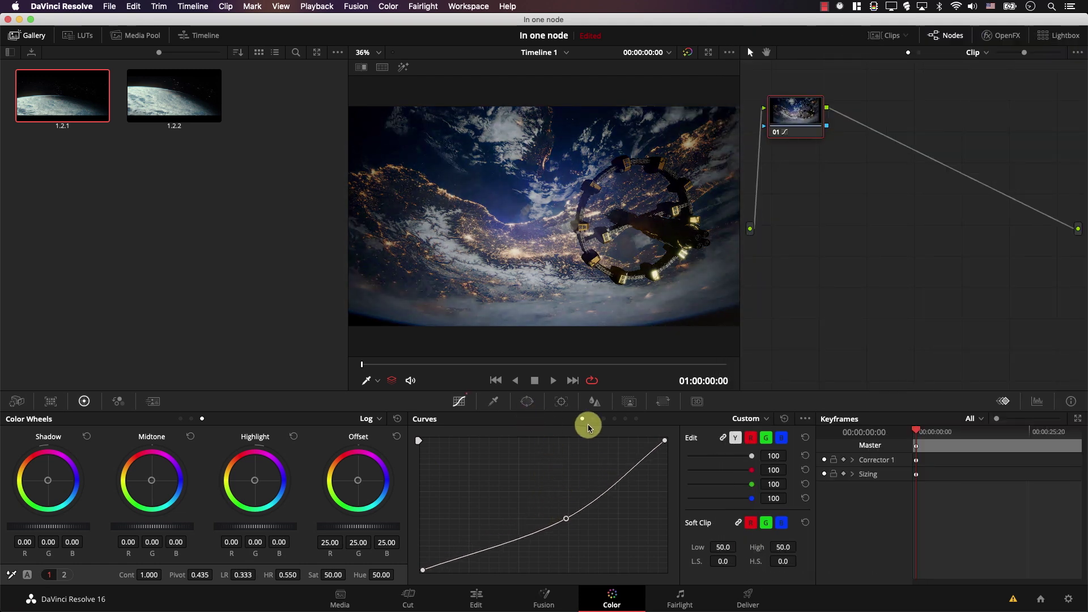
pyautogui.click(592, 420)
pyautogui.click(604, 419)
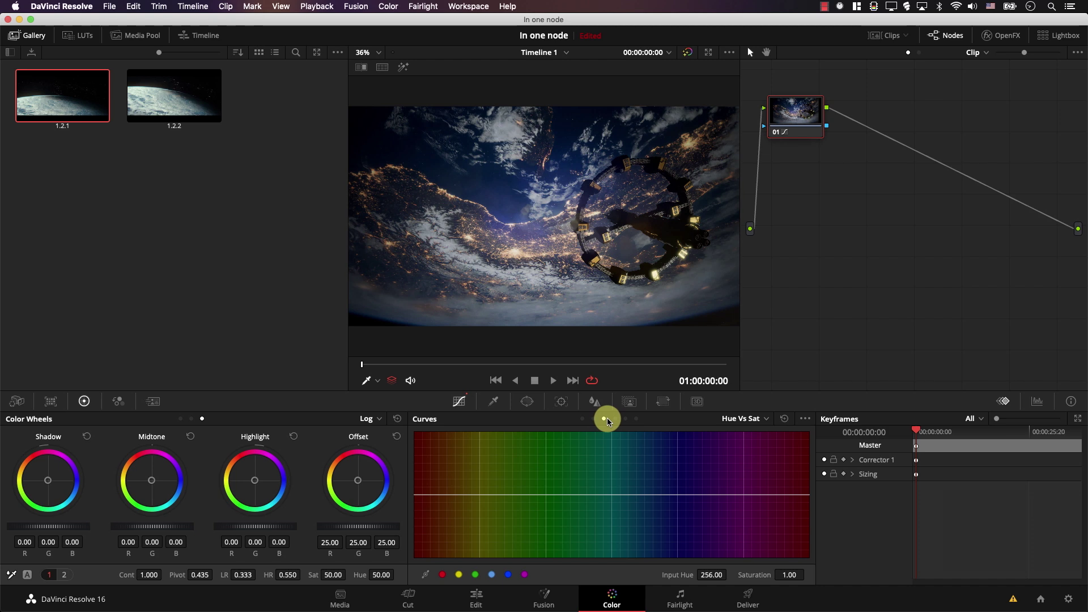
# Step: Cycle the curves through Lum Vs Sat and Sat Vs Sat, then view the RGB Mixer and Color Match palettes
pyautogui.click(626, 419)
pyautogui.click(636, 420)
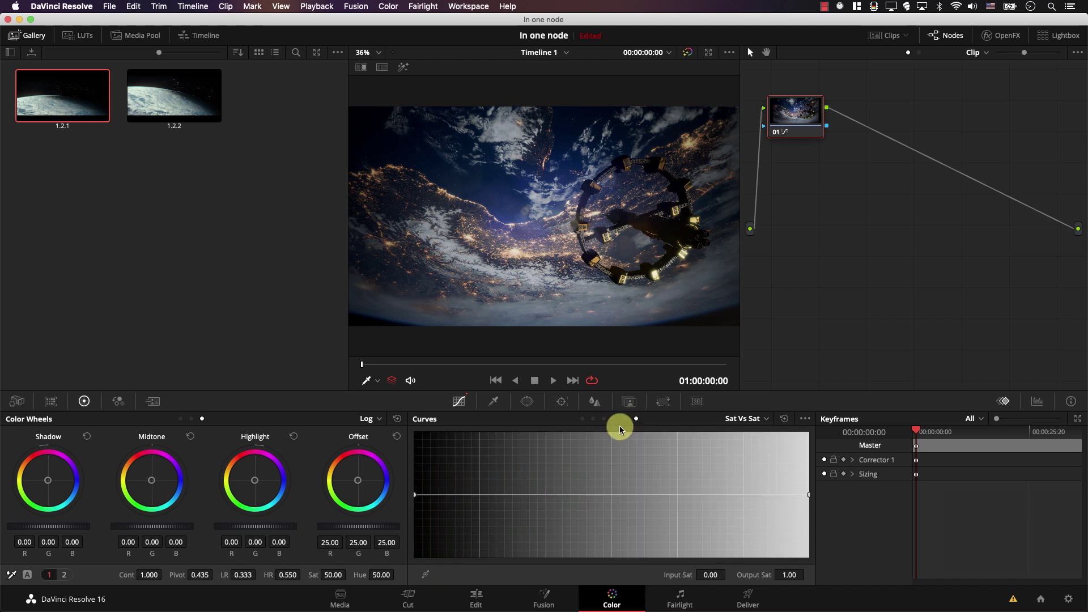
pyautogui.click(116, 401)
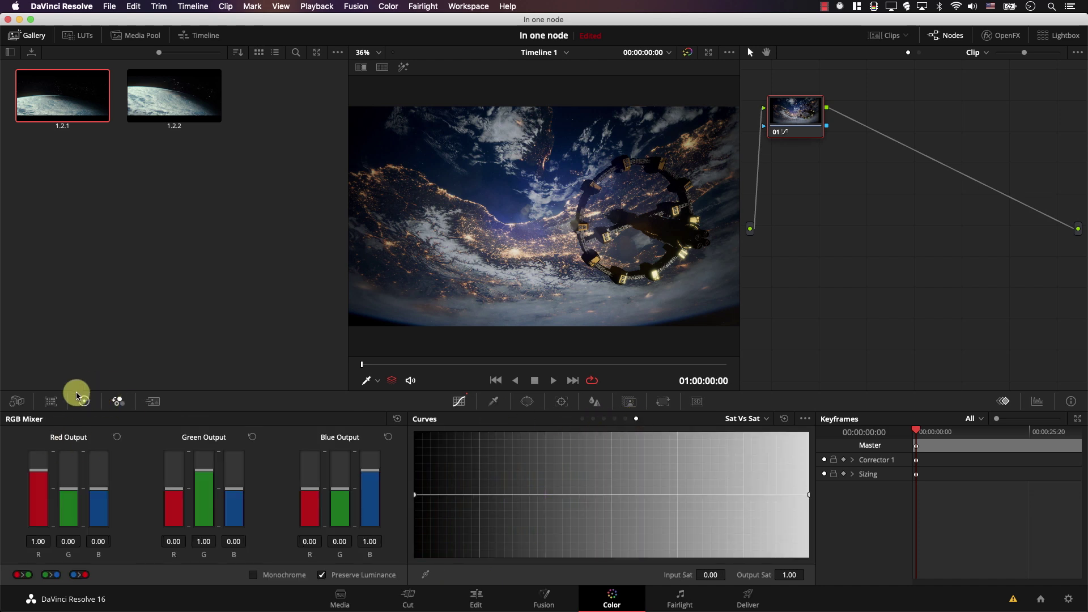
pyautogui.click(49, 402)
# Step: Browse the Blur, Sizing, Key, Qualifier, Window and Tracker palettes
pyautogui.click(595, 402)
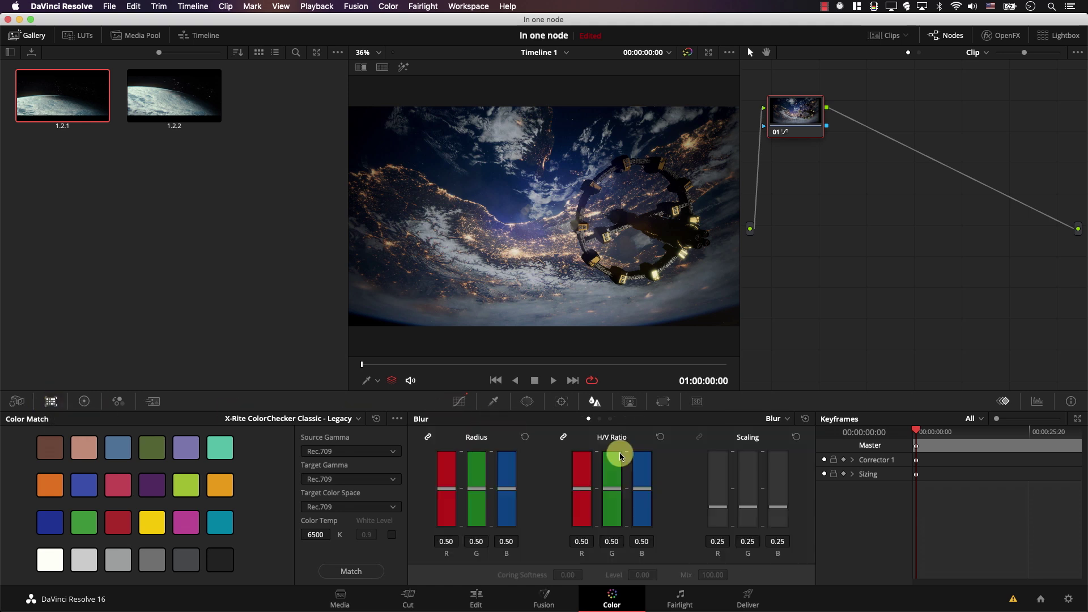
pyautogui.click(661, 403)
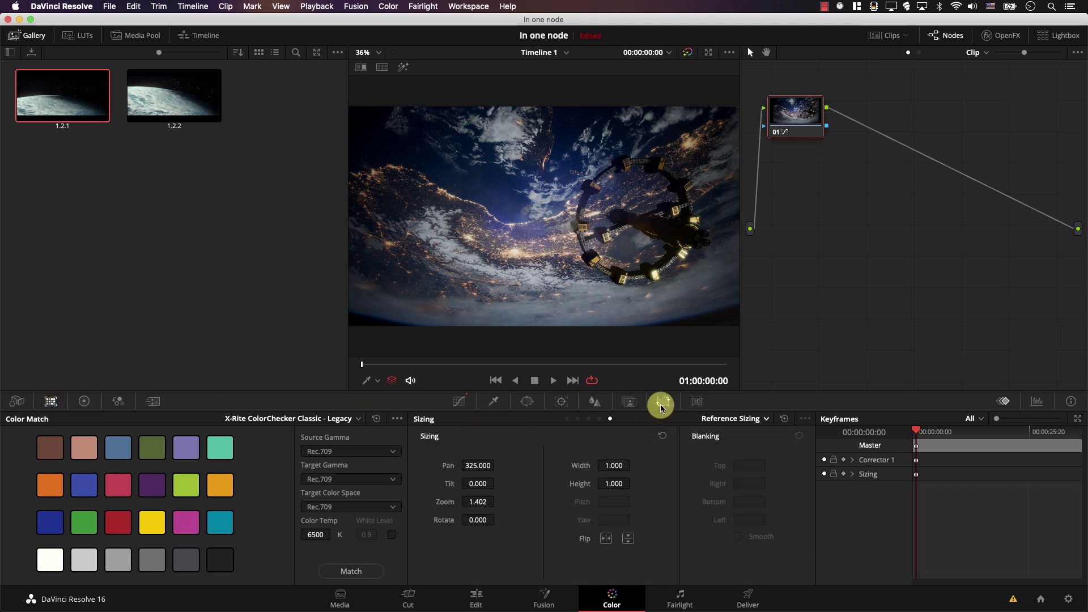
pyautogui.click(629, 402)
pyautogui.click(594, 401)
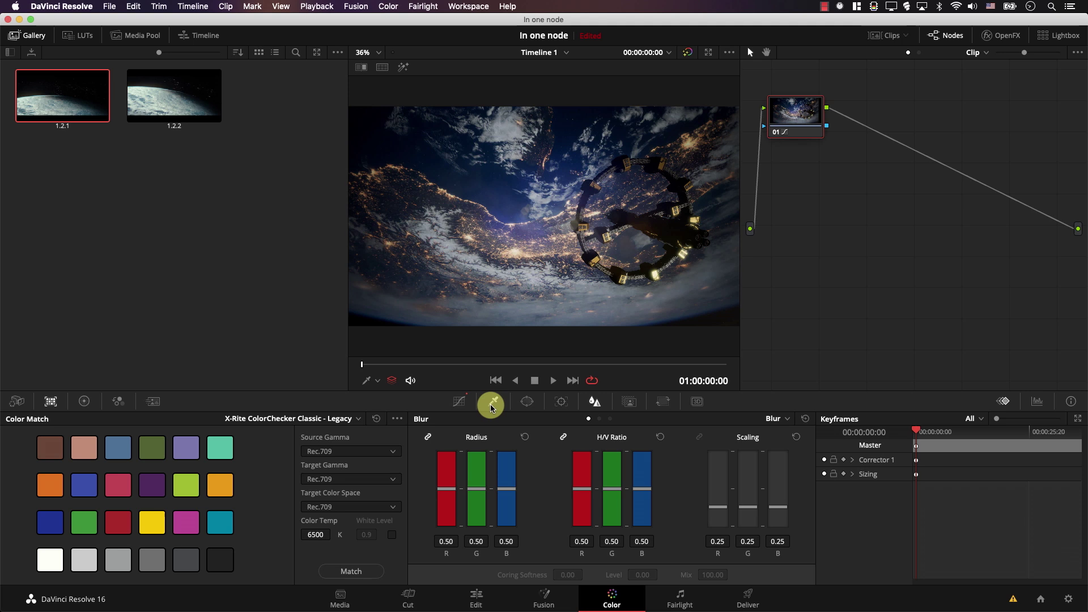
pyautogui.click(492, 404)
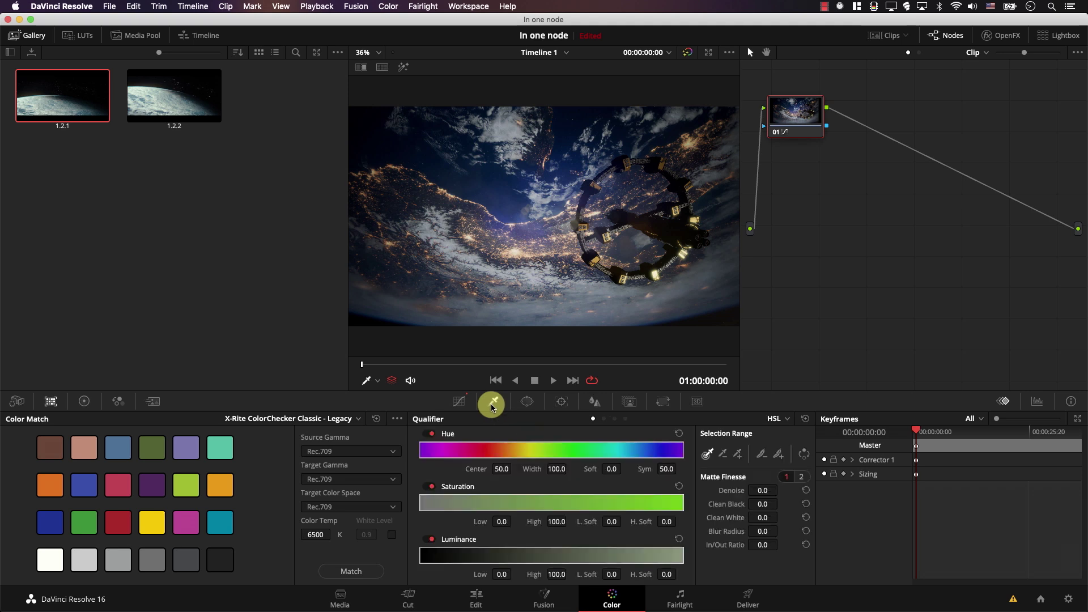
pyautogui.click(527, 403)
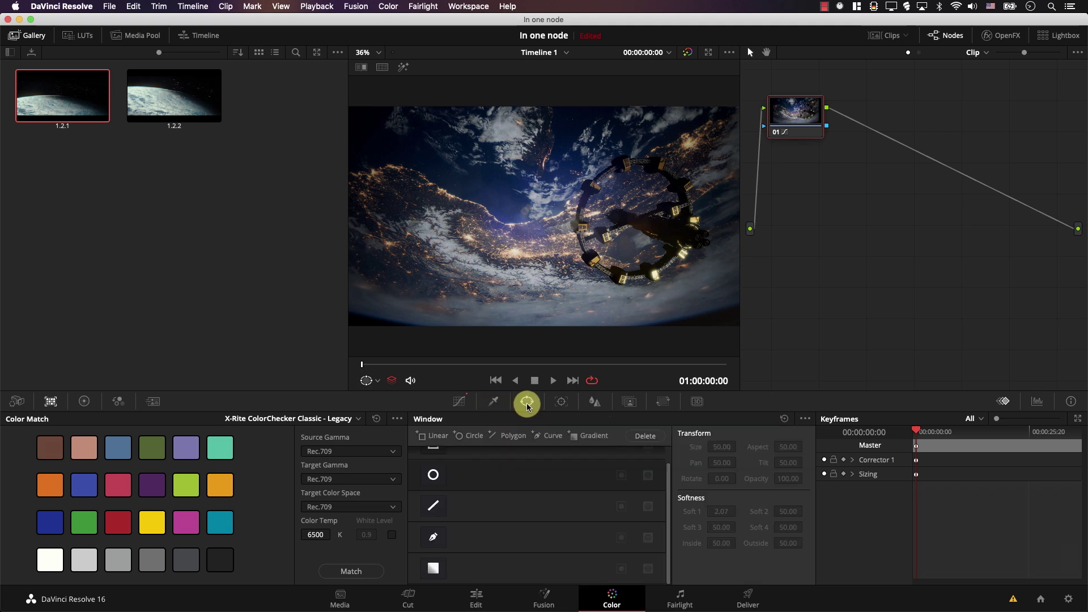
pyautogui.click(559, 402)
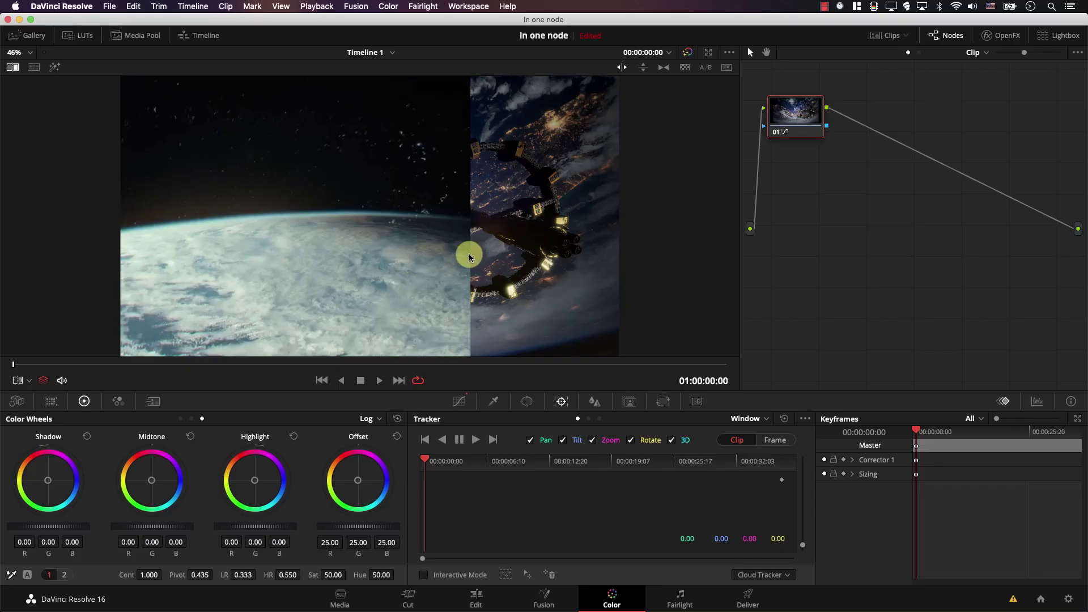
# Step: Move the wipe divider to reveal more of the clip and lower saturation to 33.80
pyautogui.moveTo(468, 255); pyautogui.dragTo(315, 266)
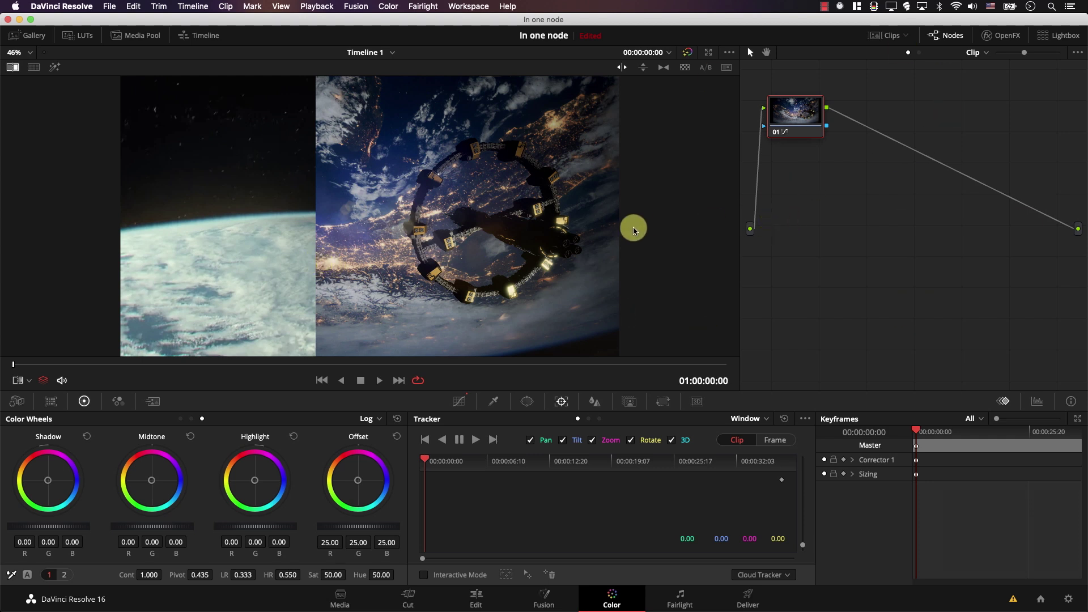
pyautogui.moveTo(314, 275); pyautogui.dragTo(353, 272)
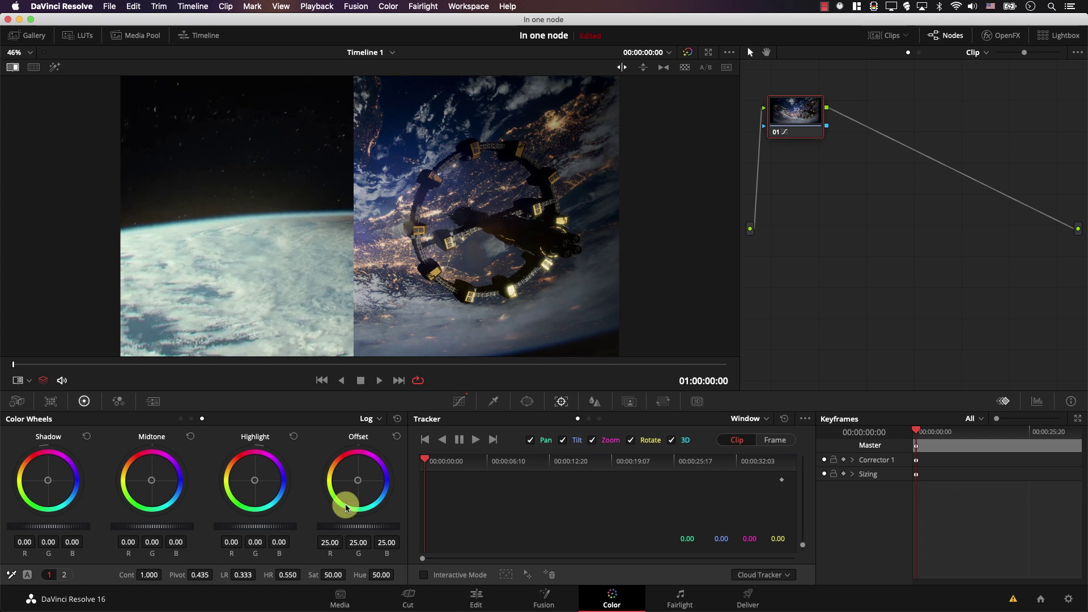
pyautogui.moveTo(327, 575); pyautogui.dragTo(297, 574)
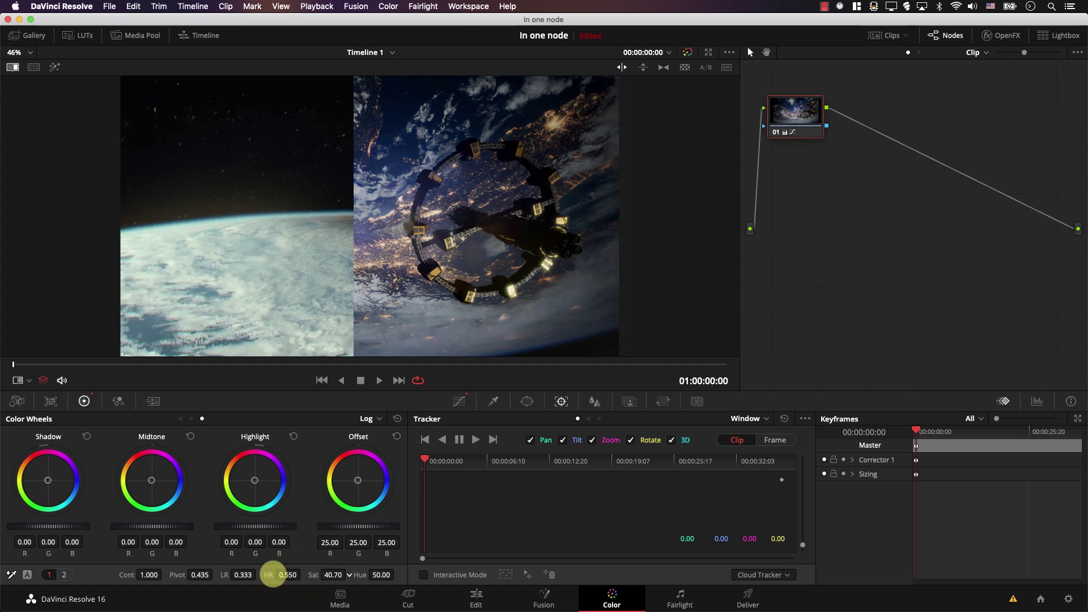
pyautogui.moveTo(223, 574); pyautogui.dragTo(327, 575)
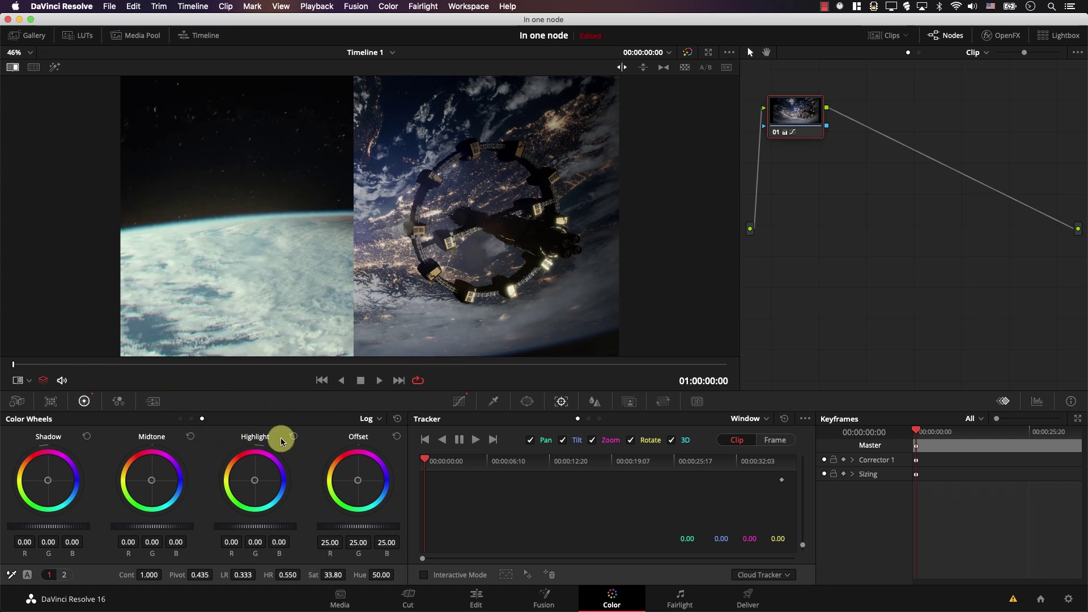
# Step: On the Primaries wheels, raise gain to 1.08, 0.99, 1.11, 1.03, then compare with the grade bypassed
pyautogui.click(181, 419)
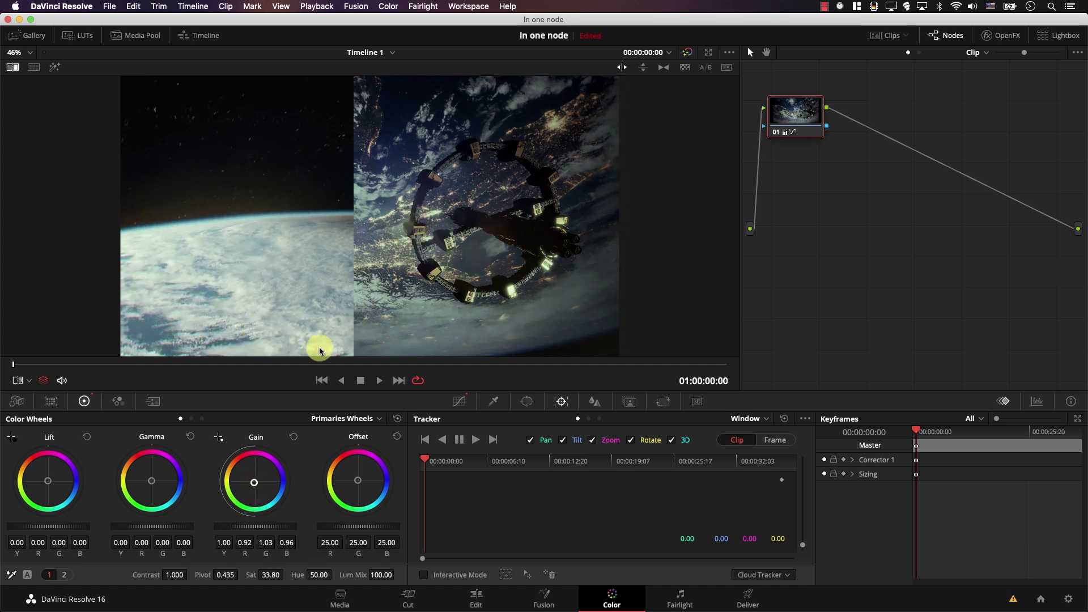
pyautogui.moveTo(240, 526); pyautogui.dragTo(290, 526)
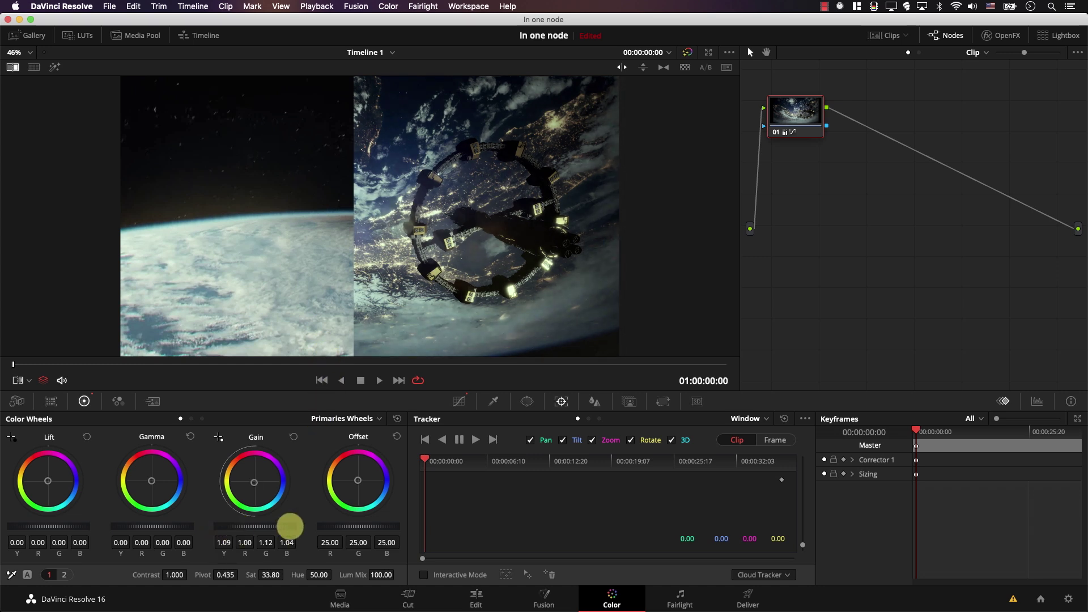
pyautogui.click(237, 529)
pyautogui.hotkey('shift', 'd')
pyautogui.hotkey('shift', 'd')
pyautogui.hotkey('shift', 'd')
pyautogui.hotkey('shift', 'd')
pyautogui.hotkey('shift', 'd')
pyautogui.hotkey('shift', 'd')
pyautogui.hotkey('shift', 'd')
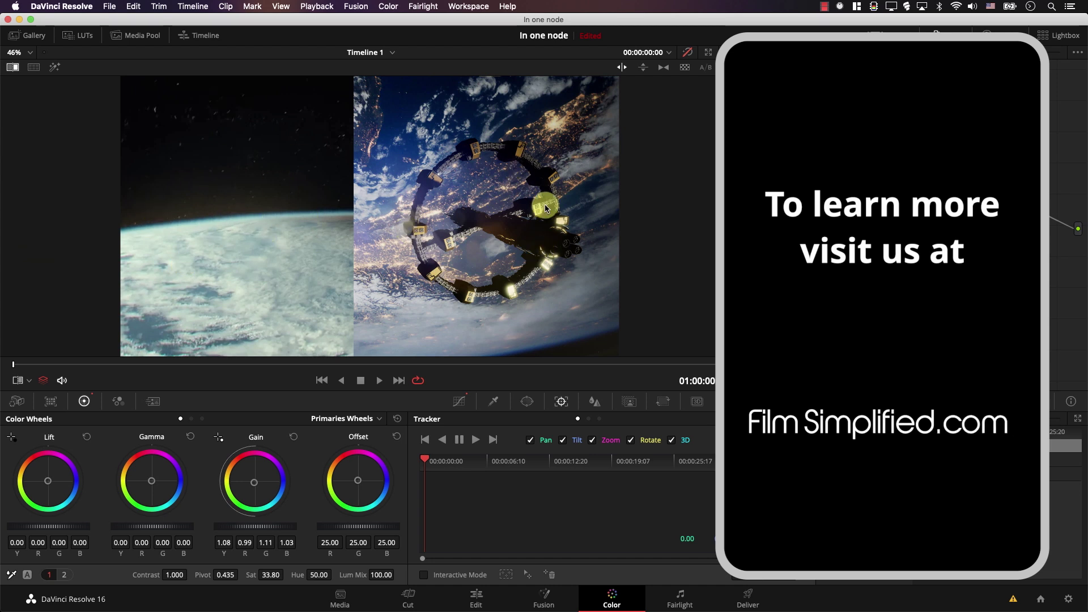
pyautogui.hotkey('shift', 'd')
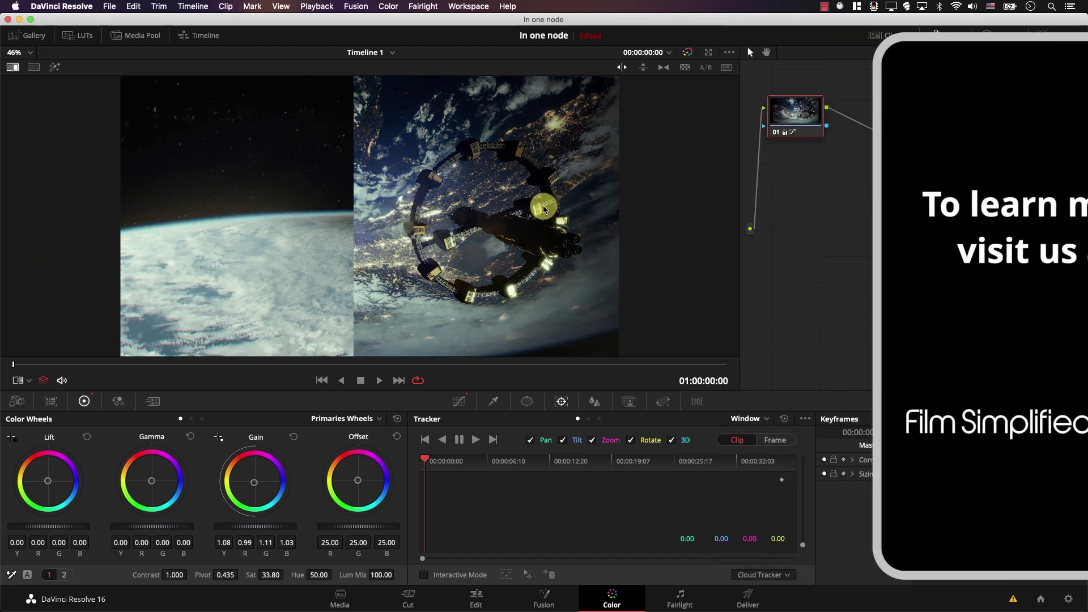